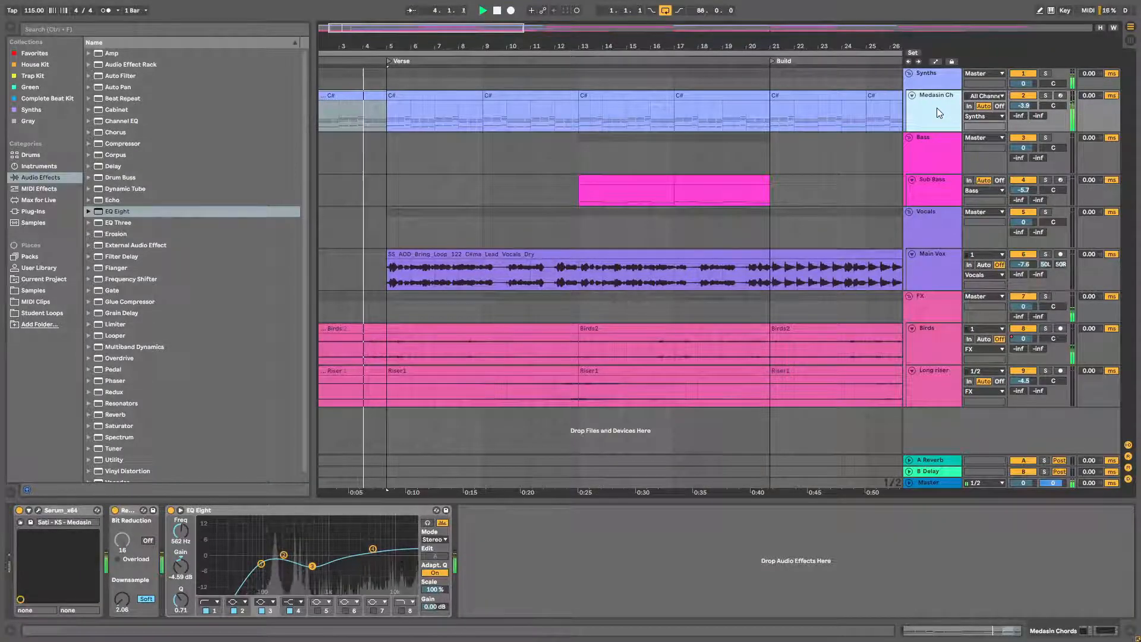
right_click(1022, 349)
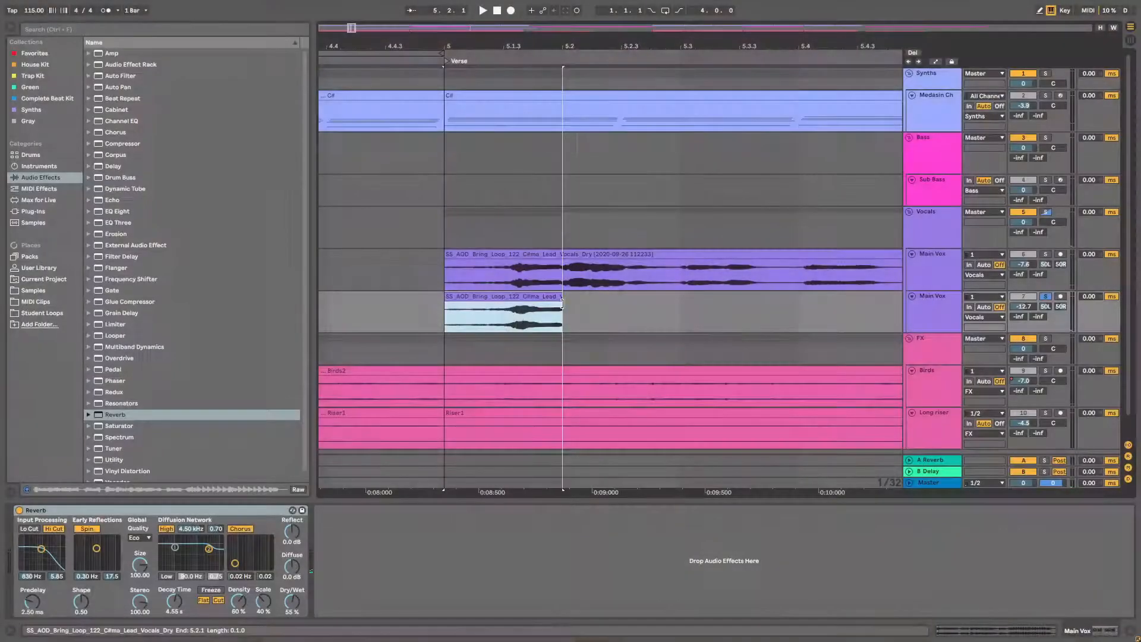
Step: Extend the short vocal clip on the duplicated Main Vox track so it ends at 5.3.1, and play it back
left_click(563, 302)
left_click(554, 301)
key("space")
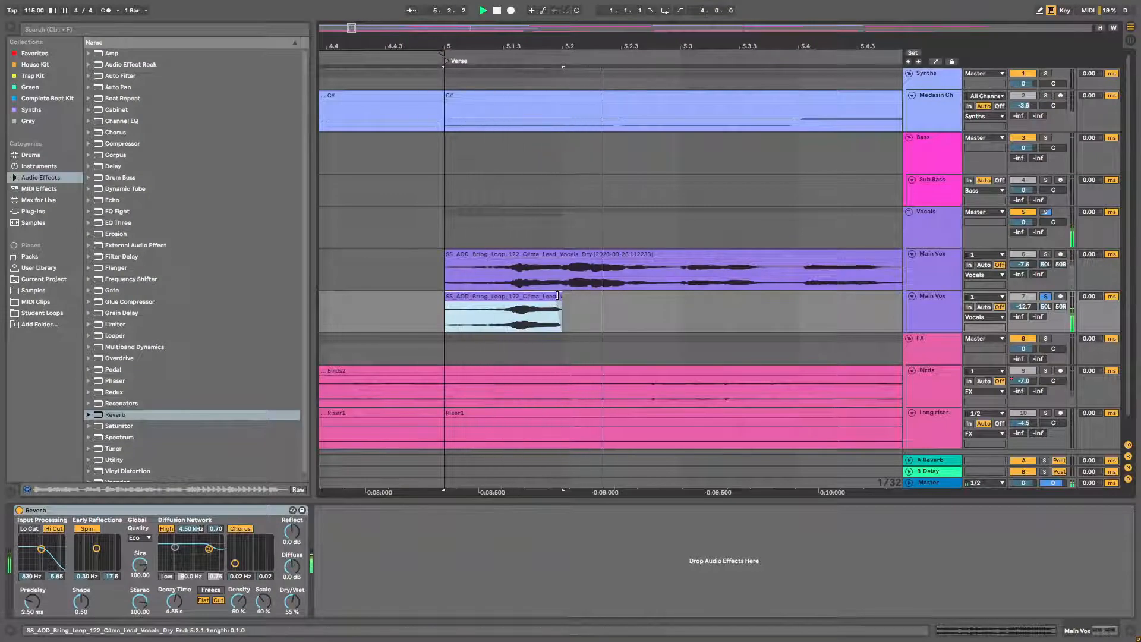
left_click_drag(556, 299, 679, 299)
key("space")
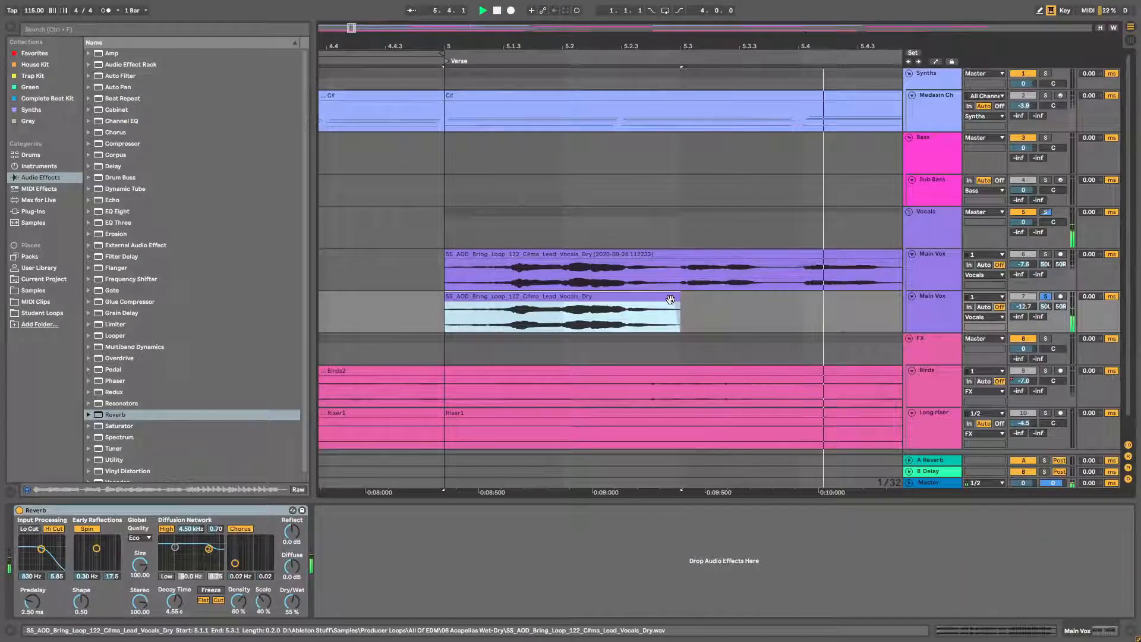
key("minus")
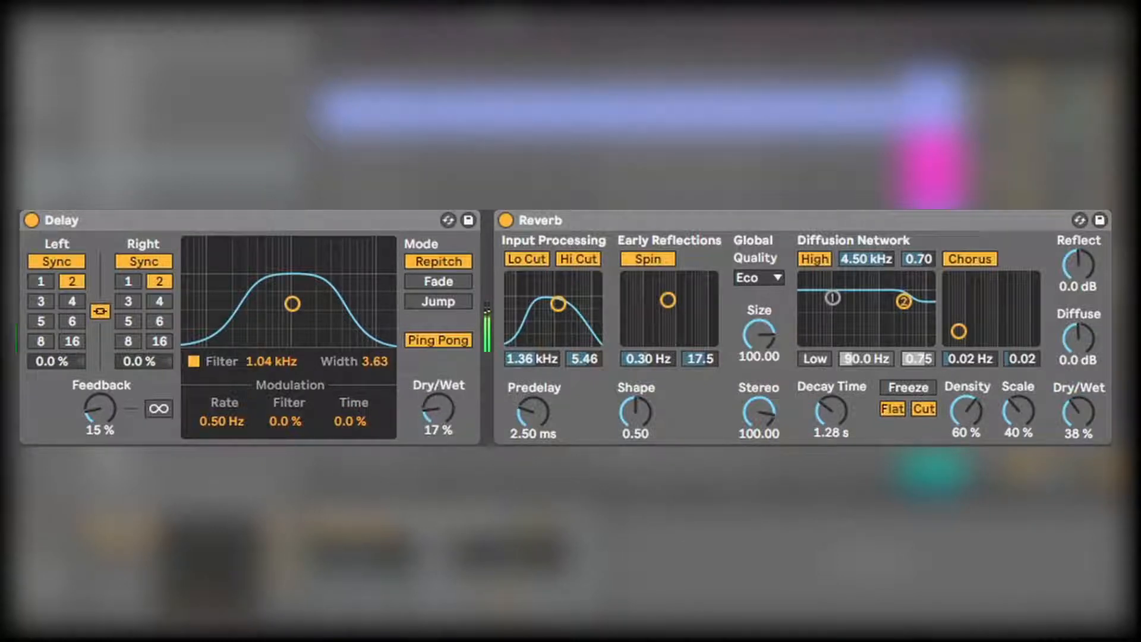
Step: Compare the vocal dry and wet by bypassing its Reverb and Delay and re-enabling both effects
left_click(507, 221)
left_click(28, 220)
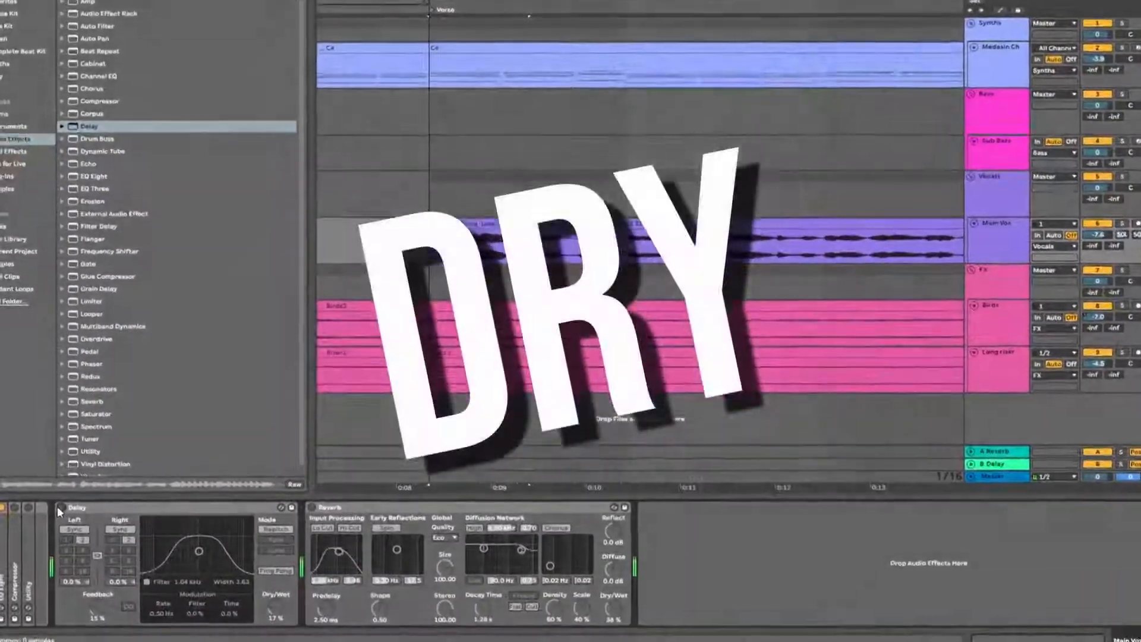
left_click(60, 507)
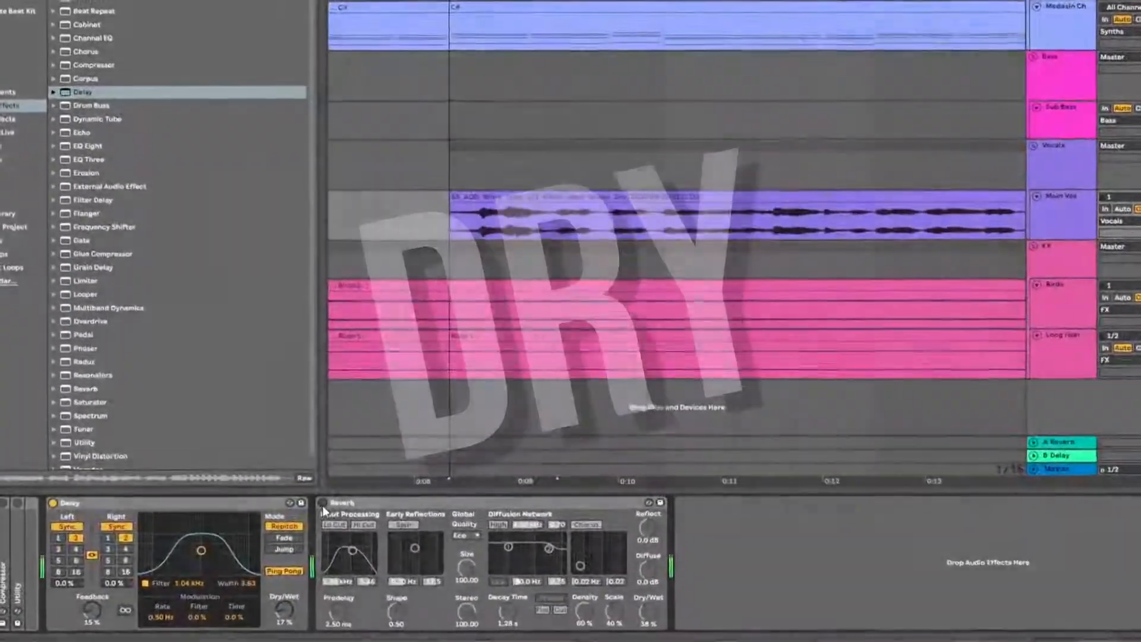
left_click(322, 503)
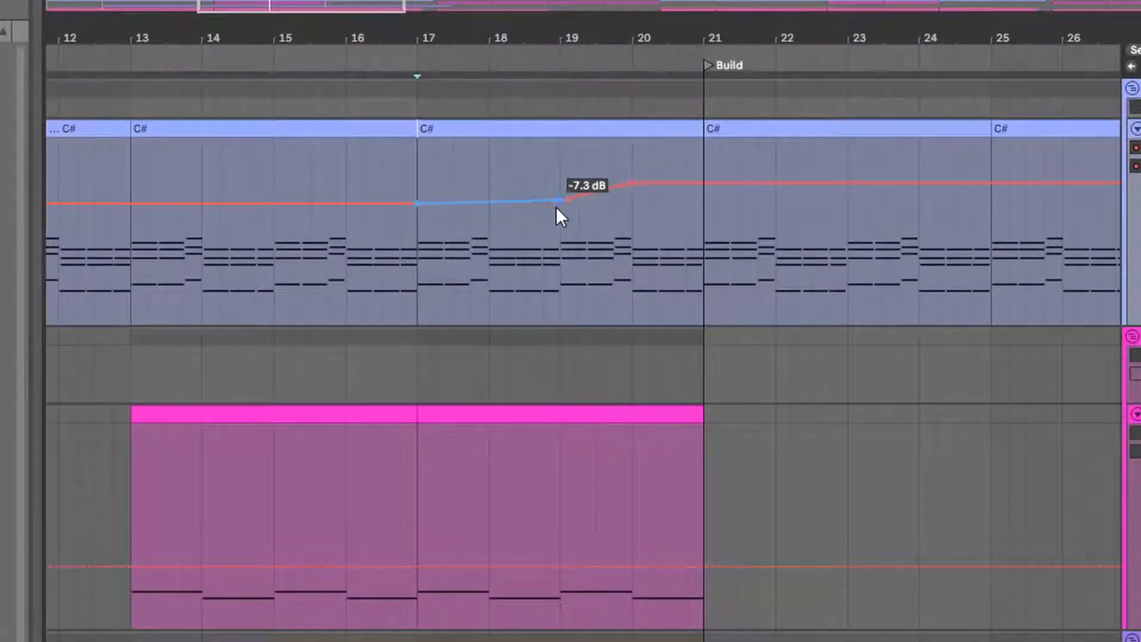
Step: Lower the Medasin Chords track volume automation at bar 21, where the Build section begins
left_click_drag(700, 184, 702, 208)
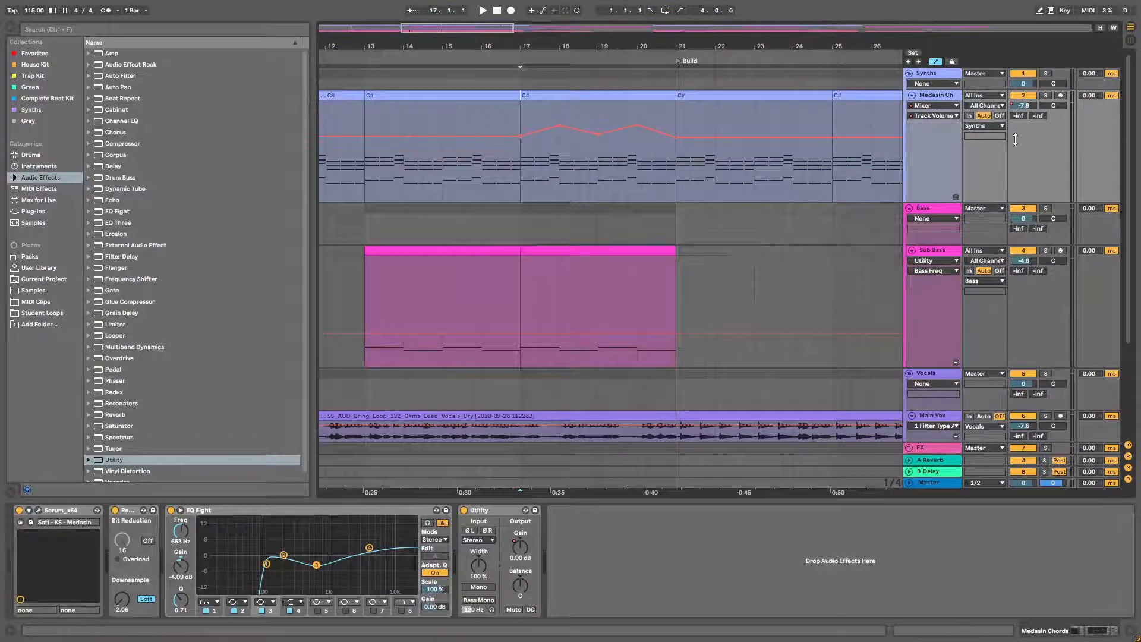
right_click(1032, 109)
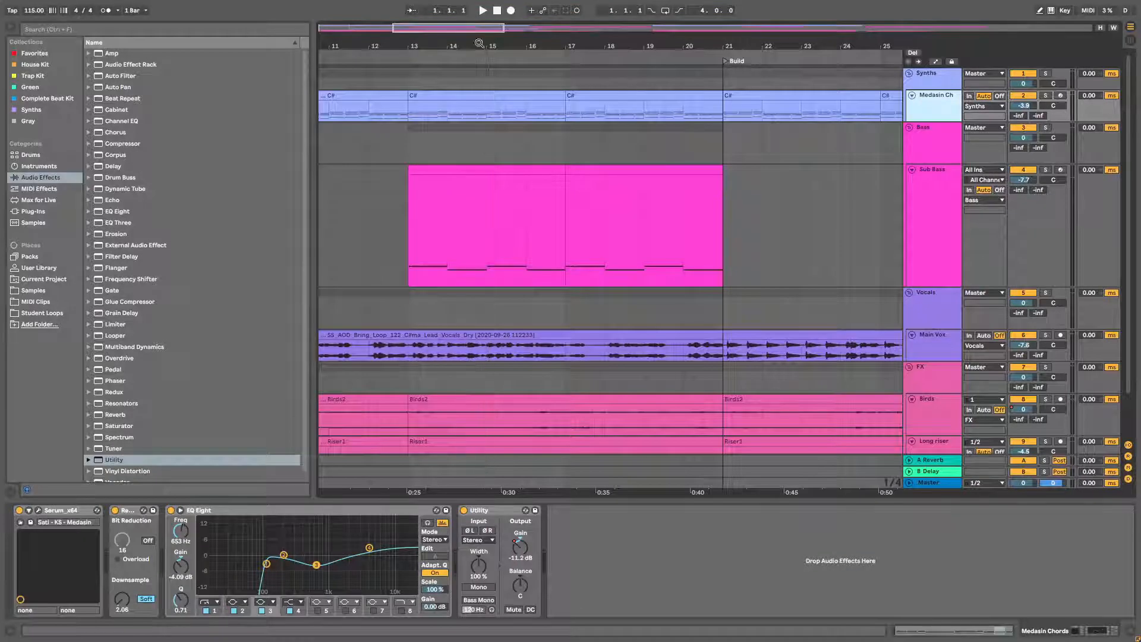
Step: Reduce the Sub Bass track height, enlarge the Medasin Chords track, and select the first chord clip at the song's start
left_click_drag(434, 46, 816, 47)
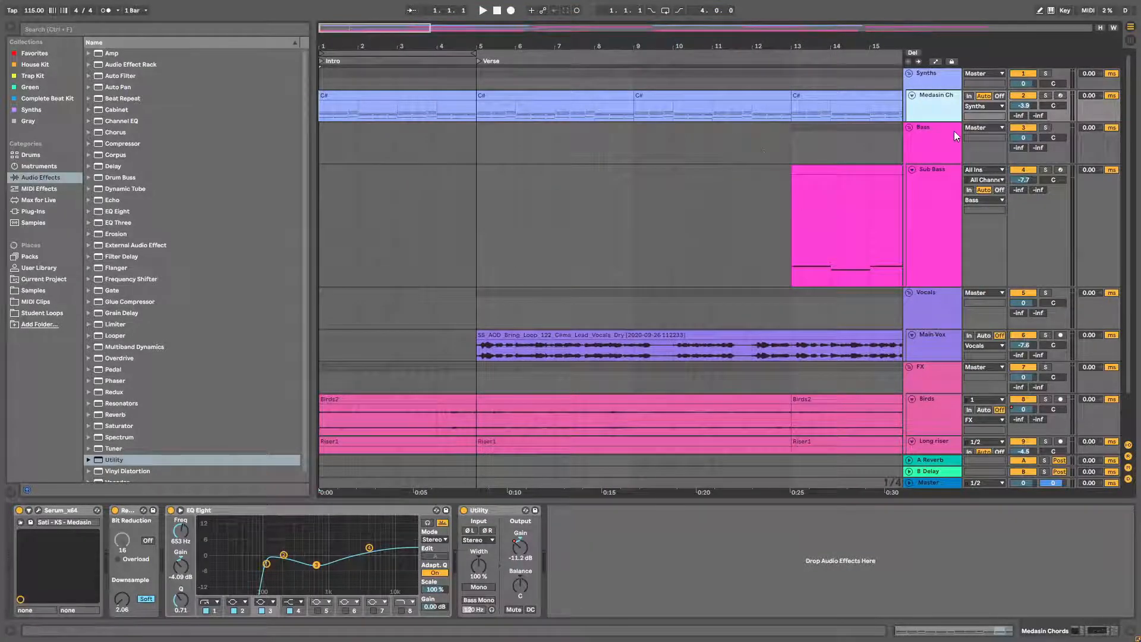
left_click_drag(940, 285, 938, 200)
left_click_drag(940, 122, 889, 192)
left_click(345, 96)
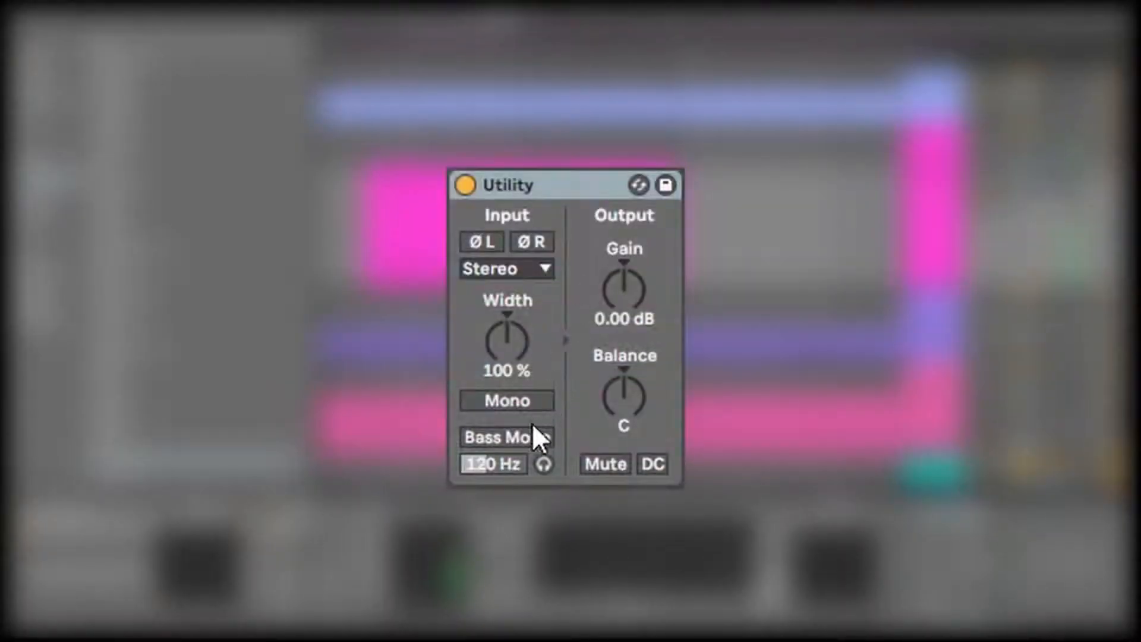
Step: Turn on Bass Mono in the Utility device with its frequency at 120 Hz
left_click(540, 431)
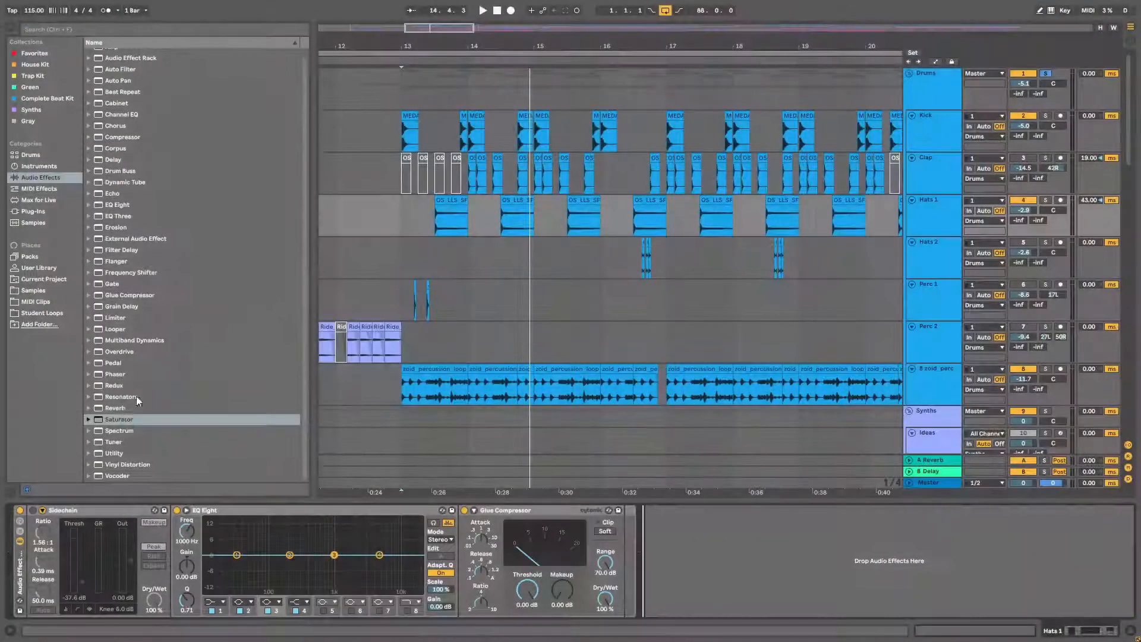
Step: Add a Saturator with about 6.29 dB Drive after the Glue Compressor on Hats 1, and select the zoid percussion loop track
left_click_drag(119, 426, 117, 420)
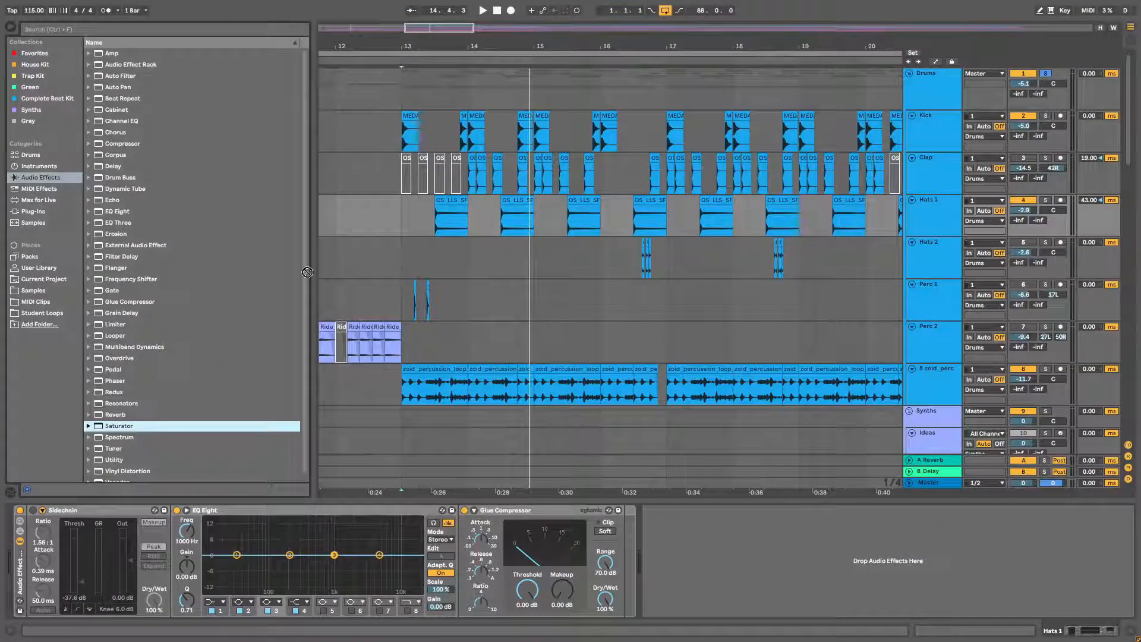
left_click_drag(422, 216, 832, 558)
key("space")
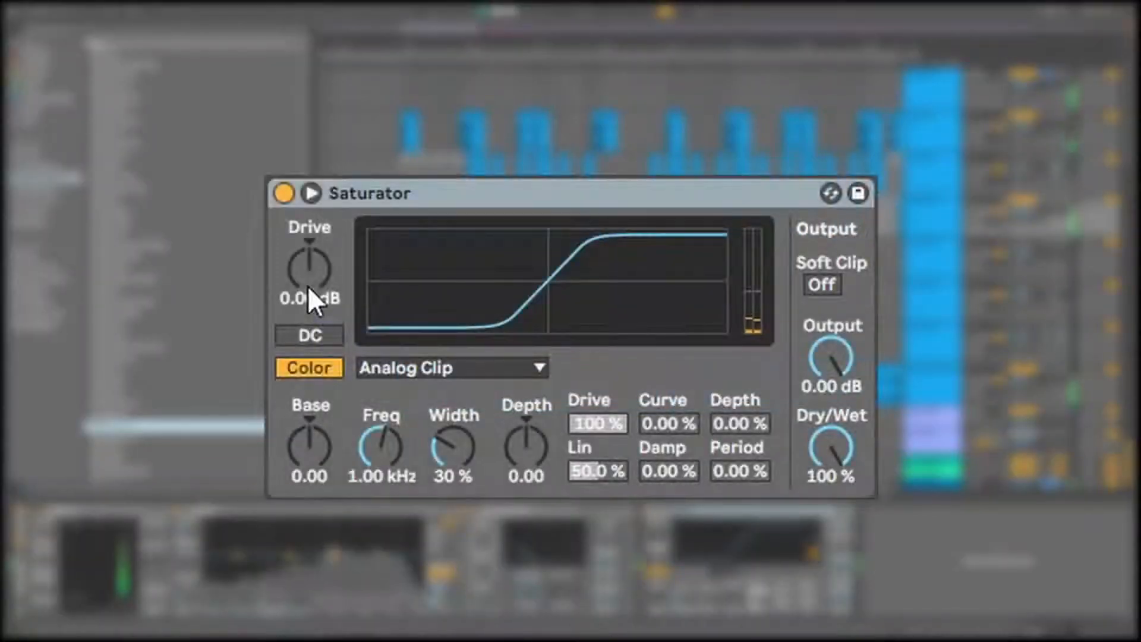
left_click_drag(308, 286, 308, 260)
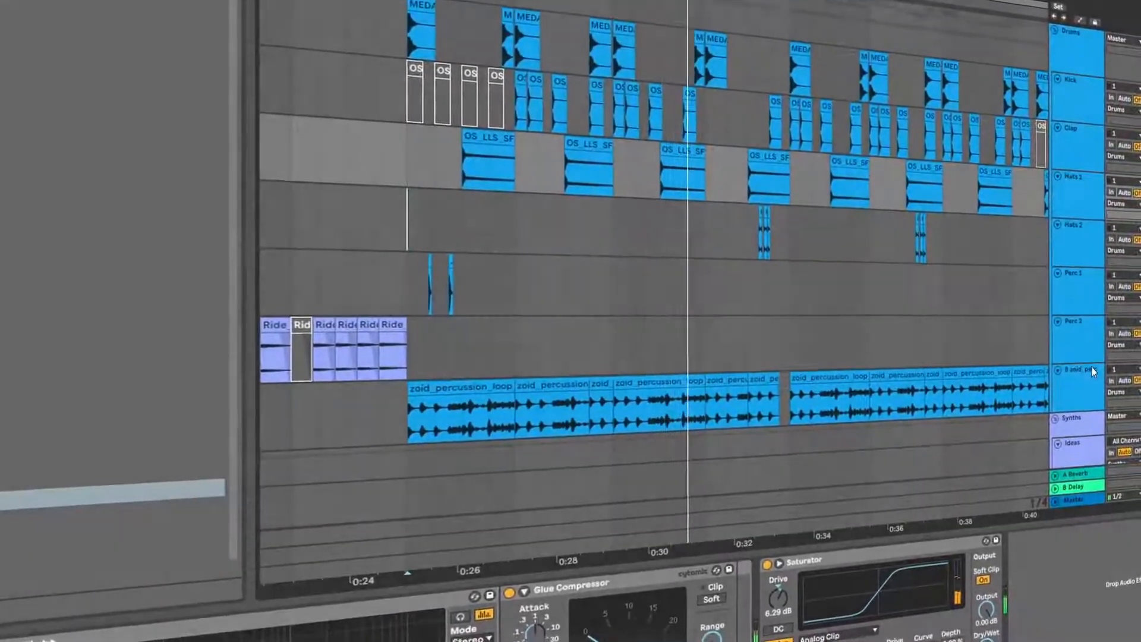
left_click(1093, 371)
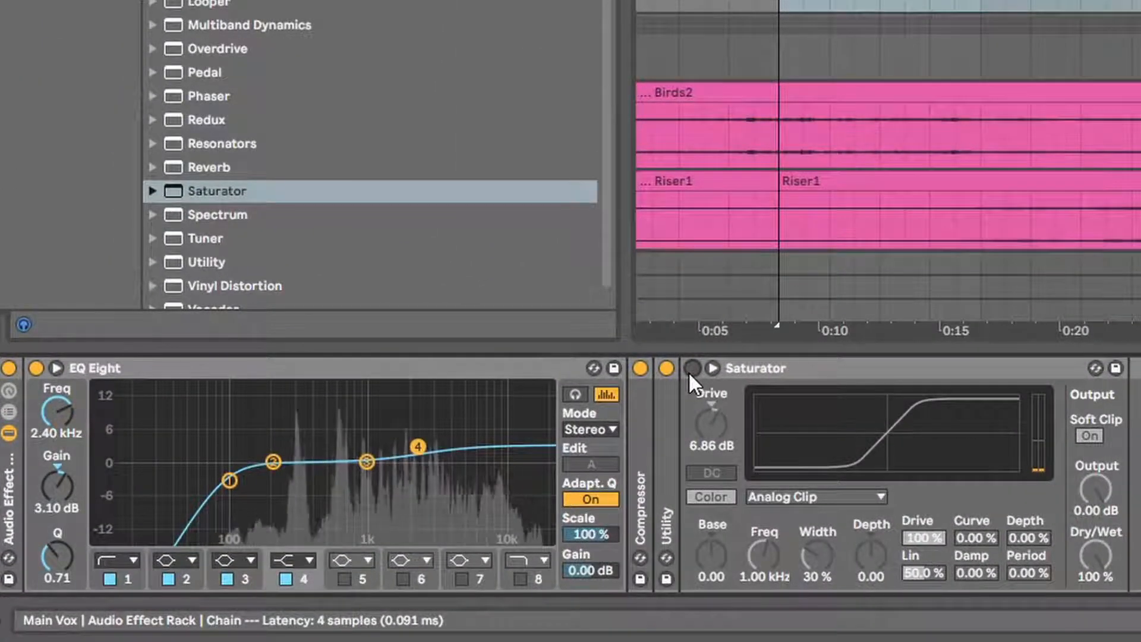
Step: Enable the Saturator on Main Vox and lower the track volume to -10.1 dB, comparing the vocal with the effect bypassed
left_click(689, 373)
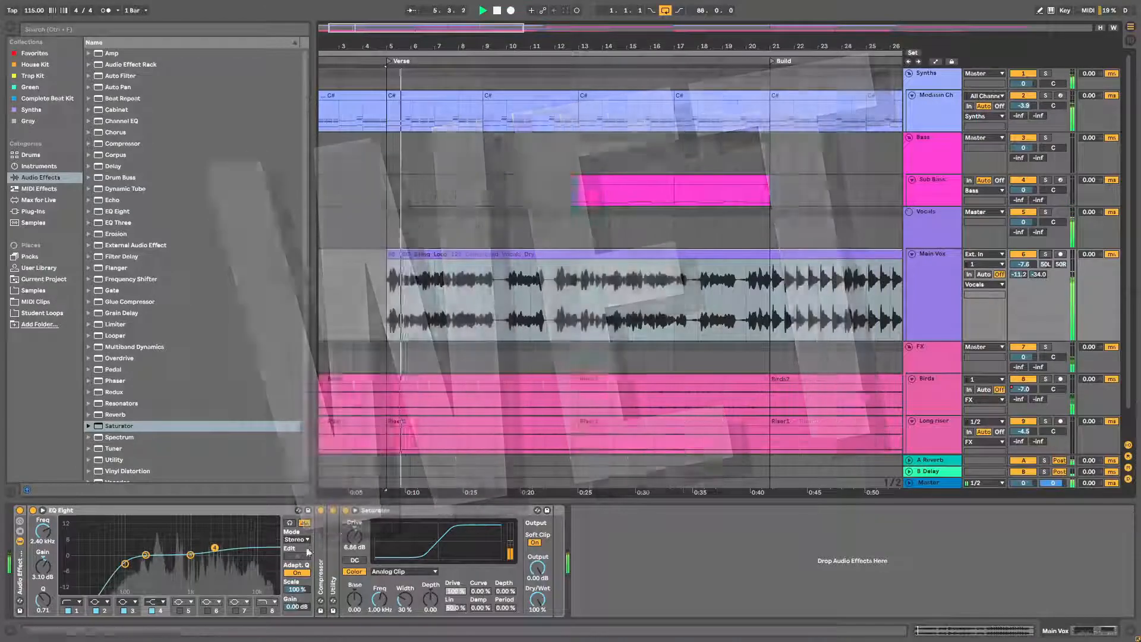
left_click_drag(1024, 264, 1024, 272)
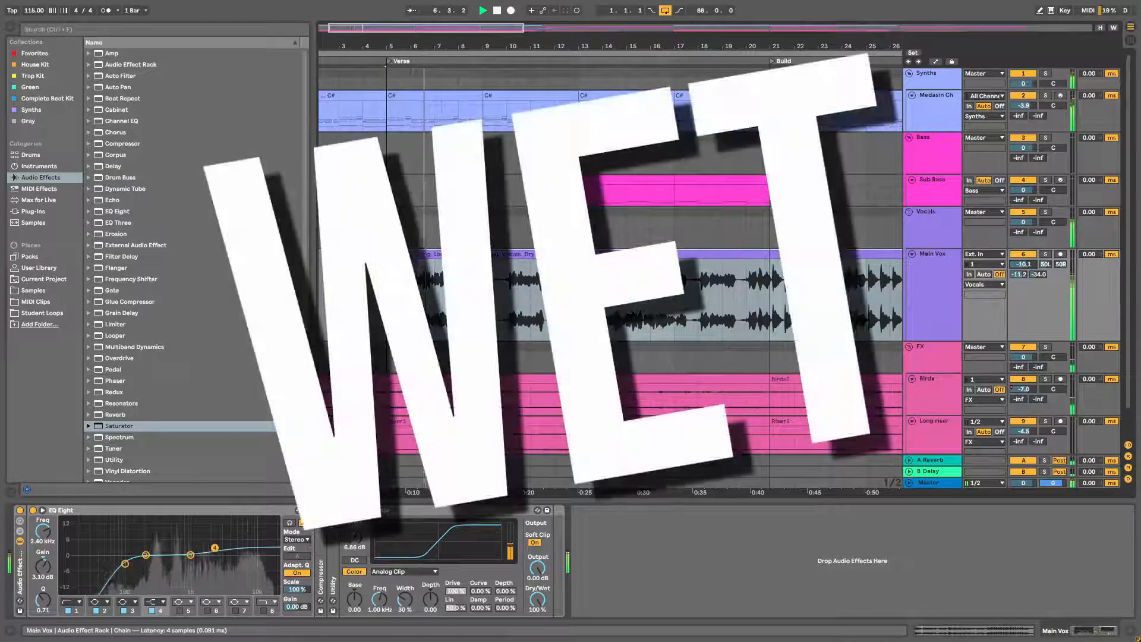
left_click(344, 511)
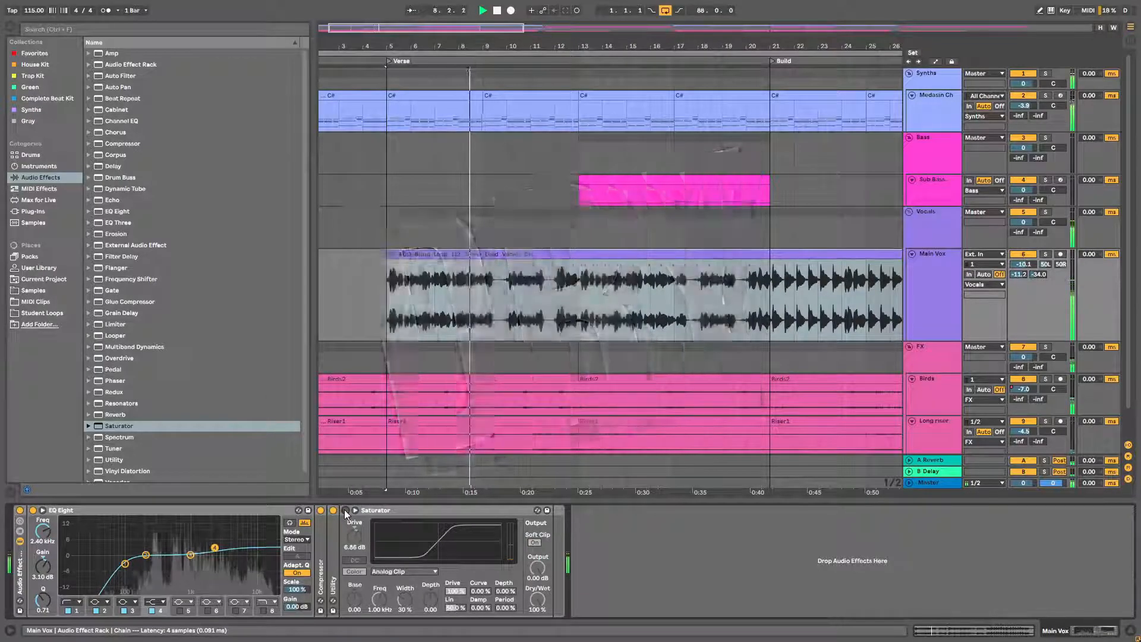
left_click(345, 510)
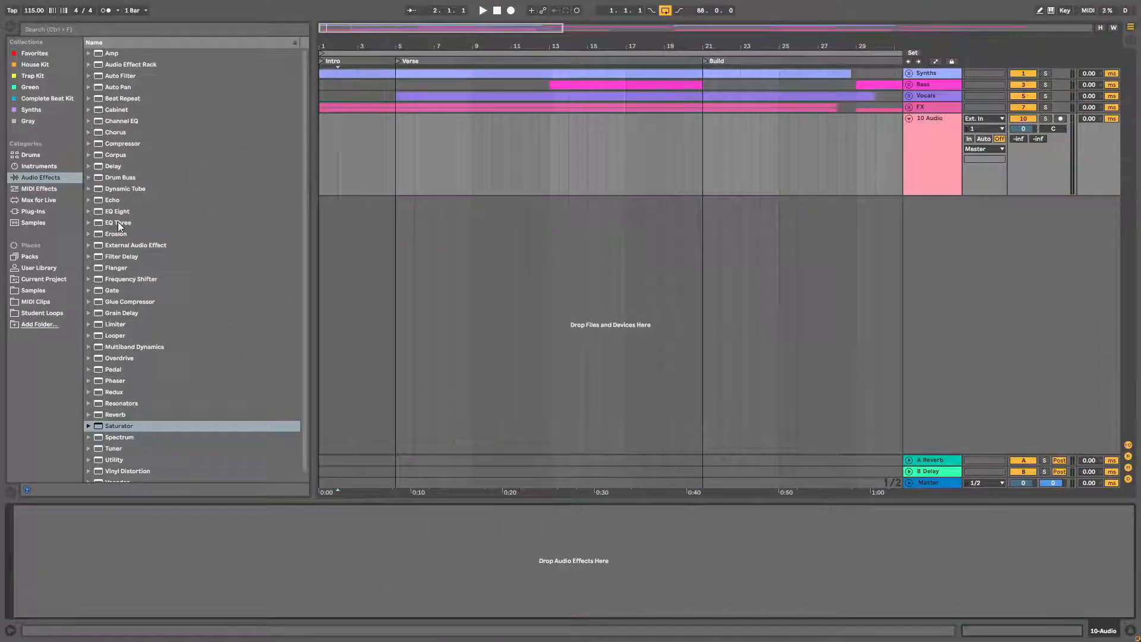
Step: Build a device chain of EQ Eight, Compressor and Utility on the empty 10 Audio track
left_click(118, 215)
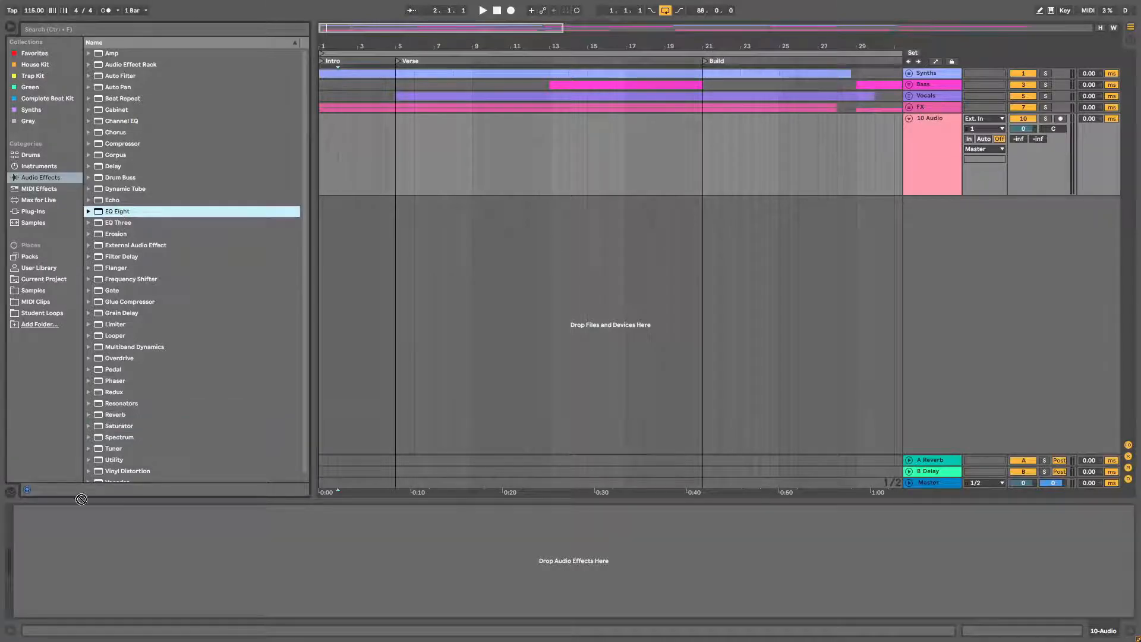
left_click_drag(81, 499, 86, 516)
left_click_drag(115, 146, 255, 417)
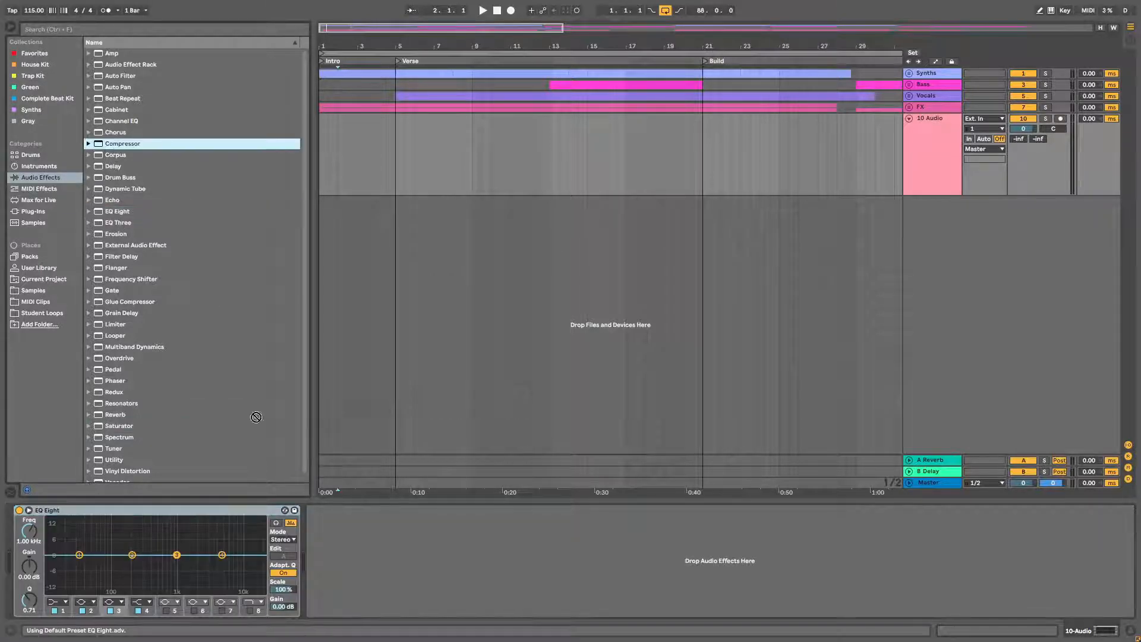
left_click_drag(327, 540, 328, 541)
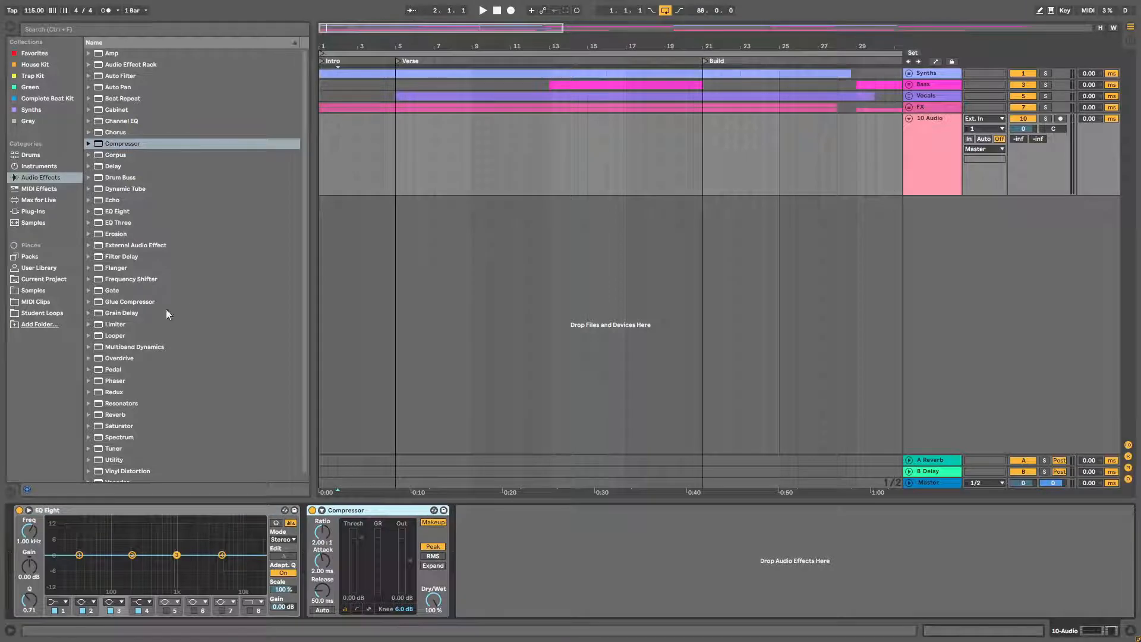
left_click_drag(114, 459, 483, 541)
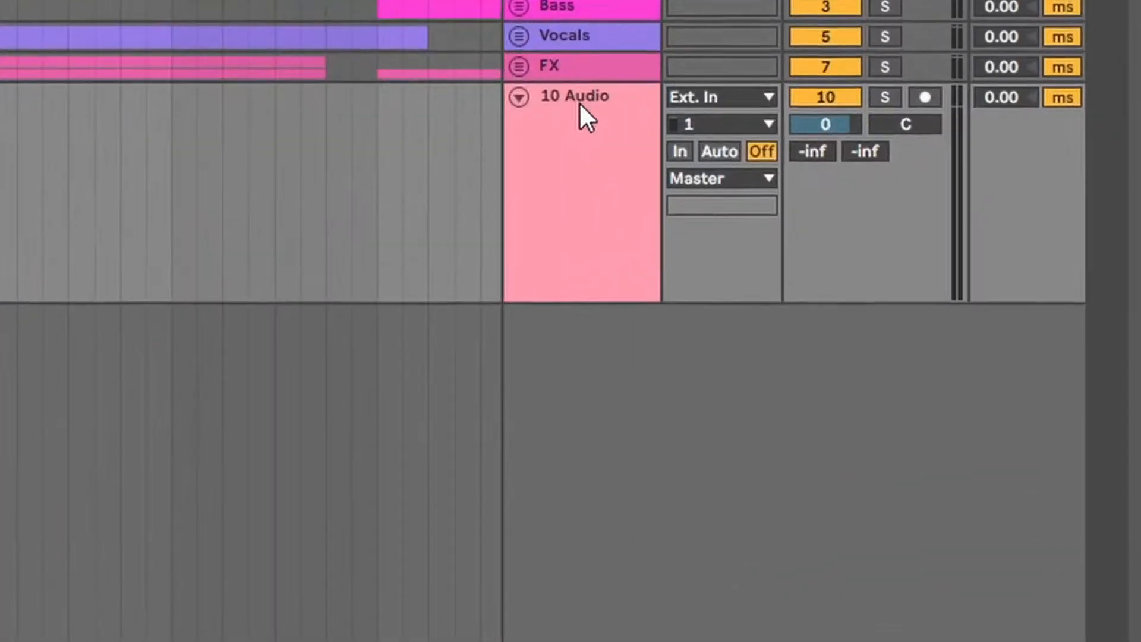
Step: Save the 10 Audio track with its devices as the default audio track, overwriting the existing default
right_click(698, 117)
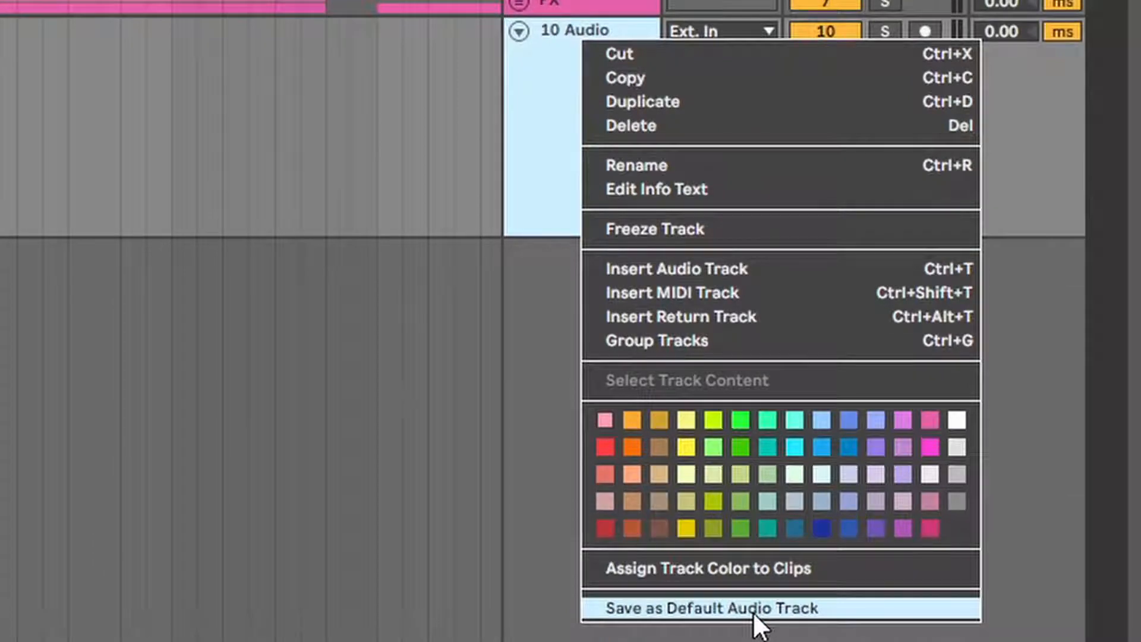
left_click(753, 612)
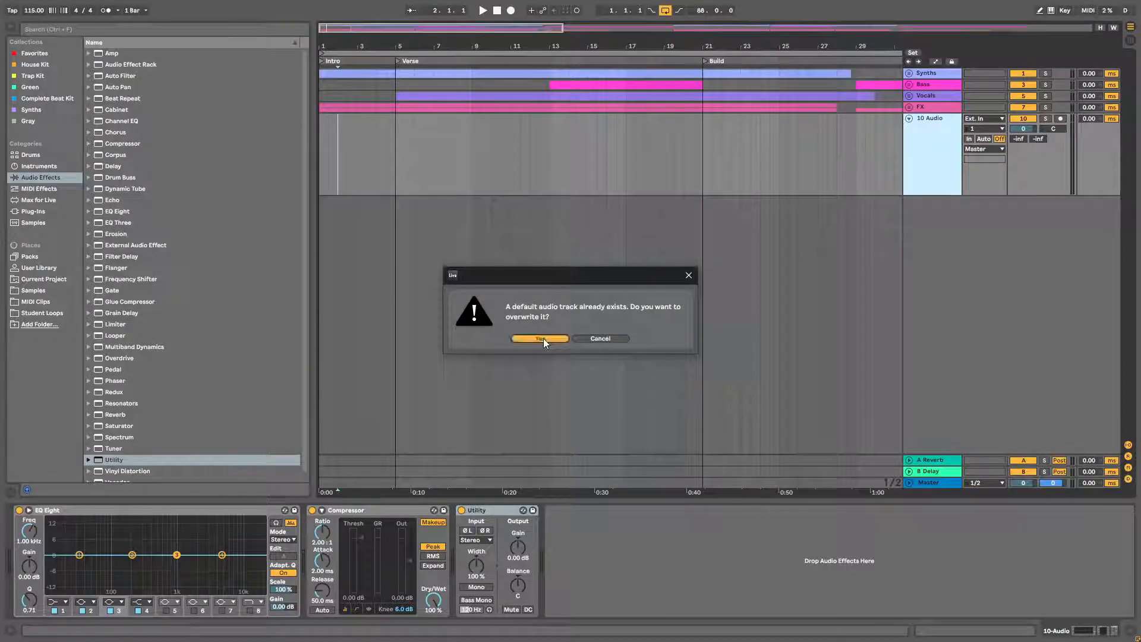
left_click(543, 338)
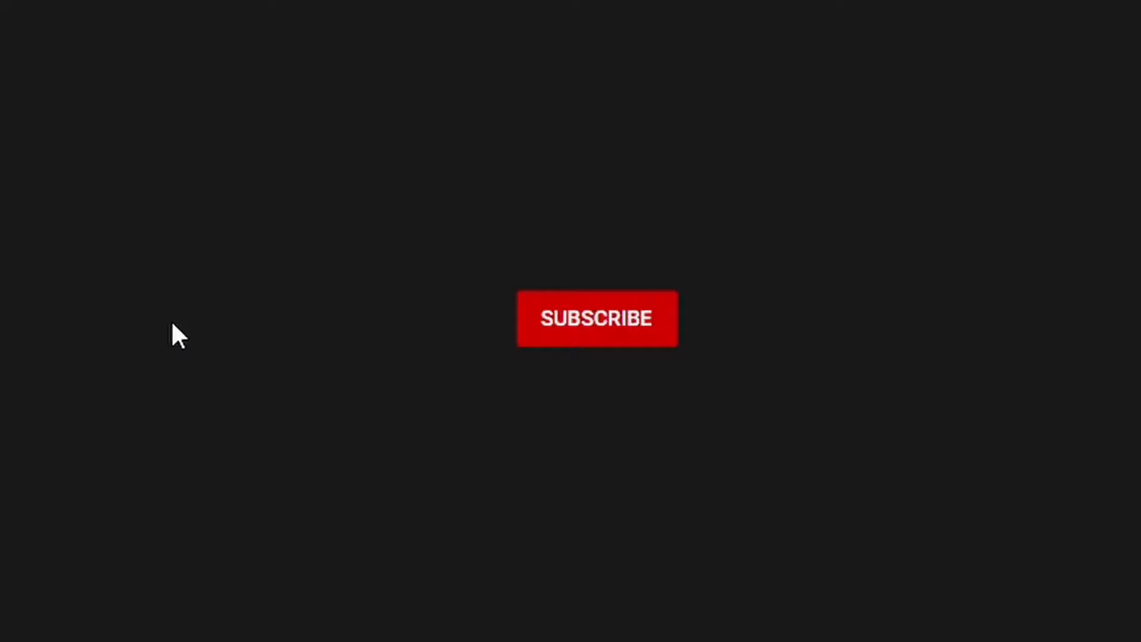